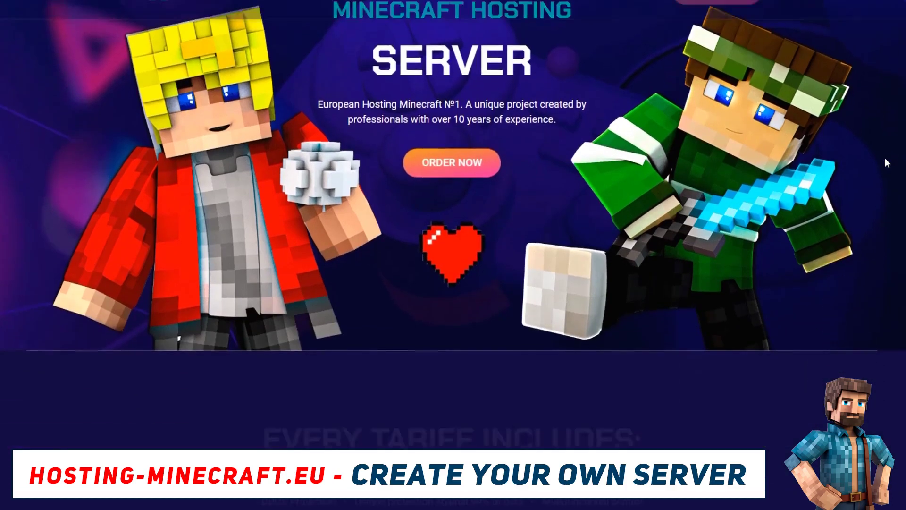
- Browse the hosting plan cards and show their prices with 3-month billing
scroll(885, 162, down, 5)
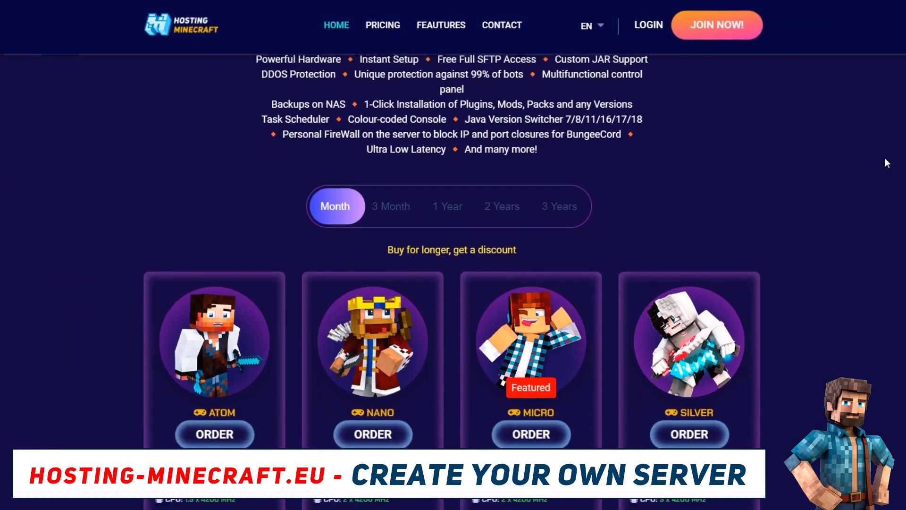
scroll(886, 159, down, 8)
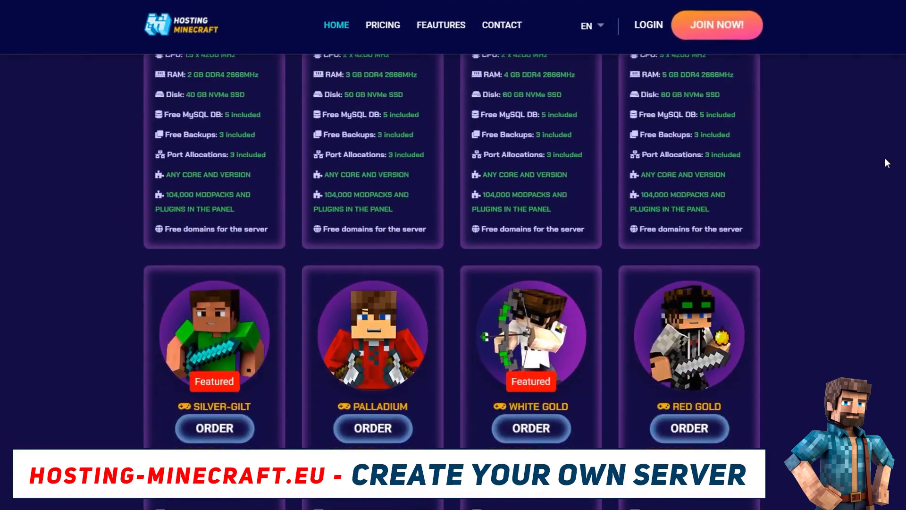
scroll(885, 162, down, 10)
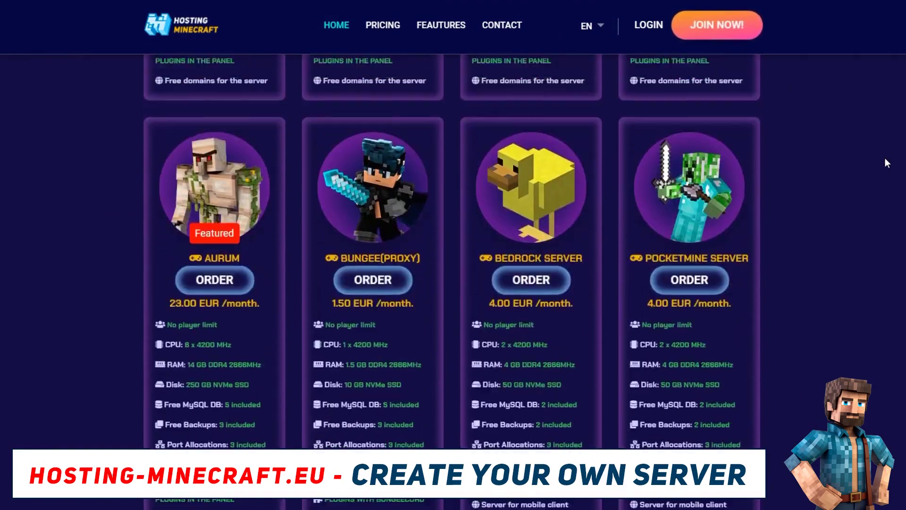
scroll(885, 162, up, 8)
scroll(885, 159, up, 10)
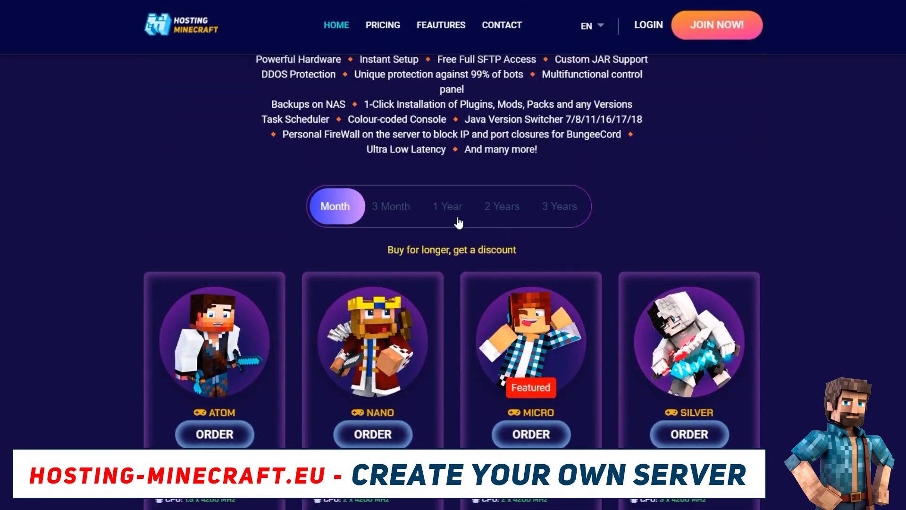
click(402, 213)
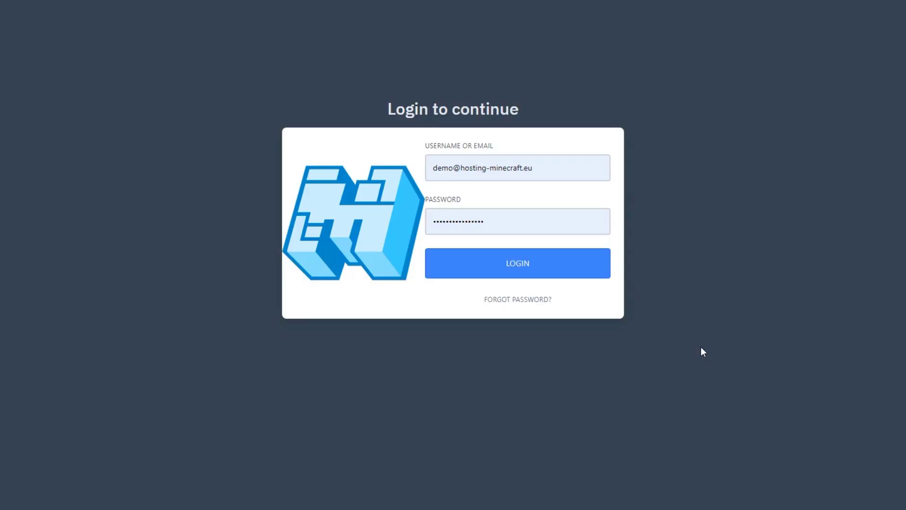
- Sign in, open the test server's console, then go to its Versions page
click(542, 263)
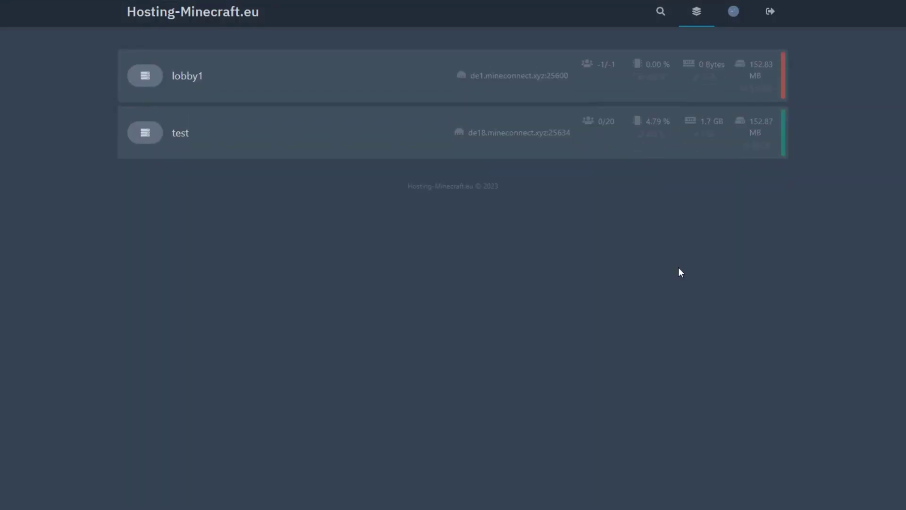
click(395, 148)
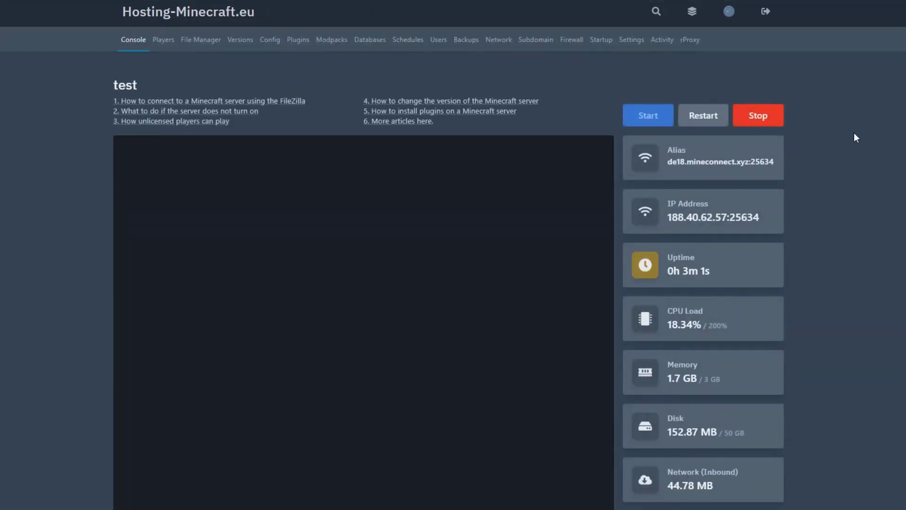
scroll(860, 134, down, 6)
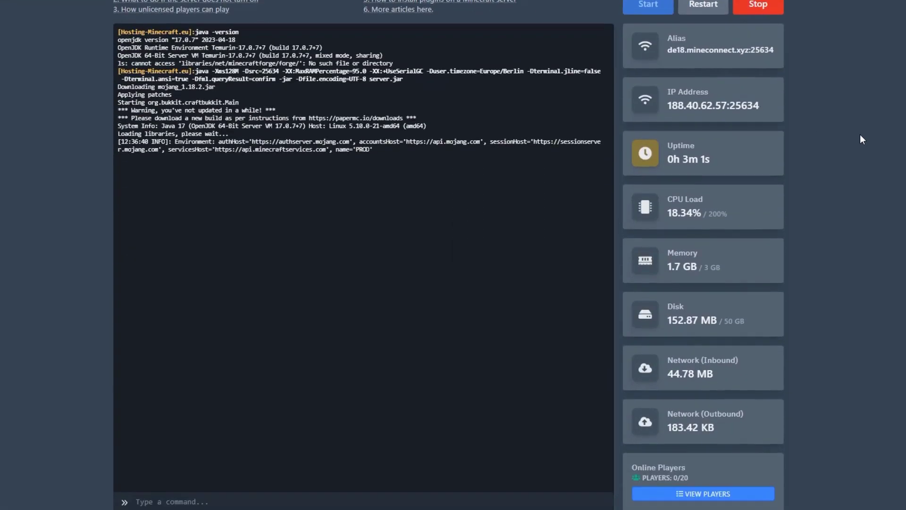
scroll(860, 134, up, 6)
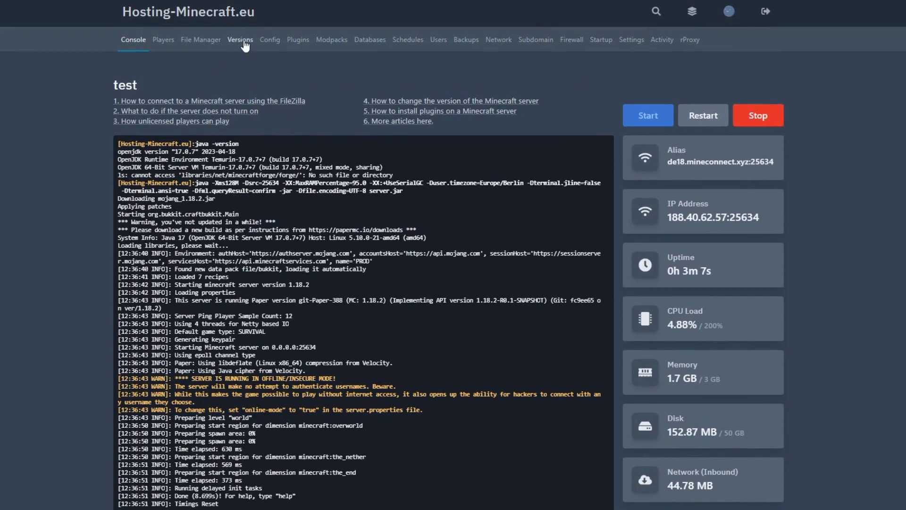
click(240, 43)
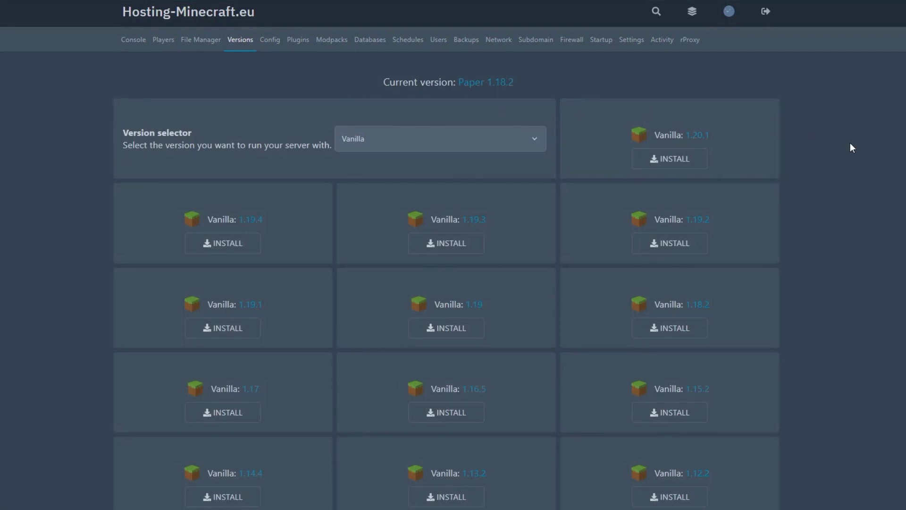
- Check the current version line showing Paper 1.18.2
scroll(850, 142, down, 5)
scroll(851, 144, down, 2)
scroll(851, 143, up, 6)
drag(386, 82, 504, 82)
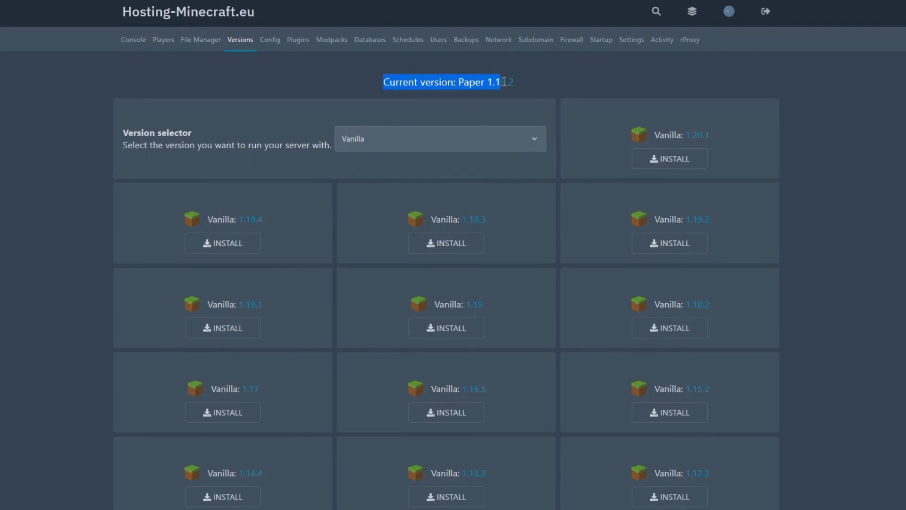
click(571, 80)
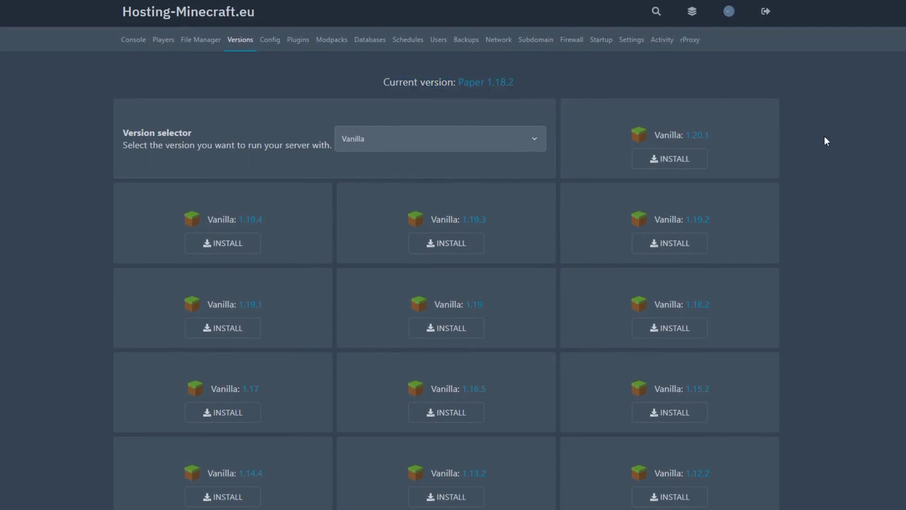
- Browse the Forge versions, then switch the list to Snapshot builds
click(539, 143)
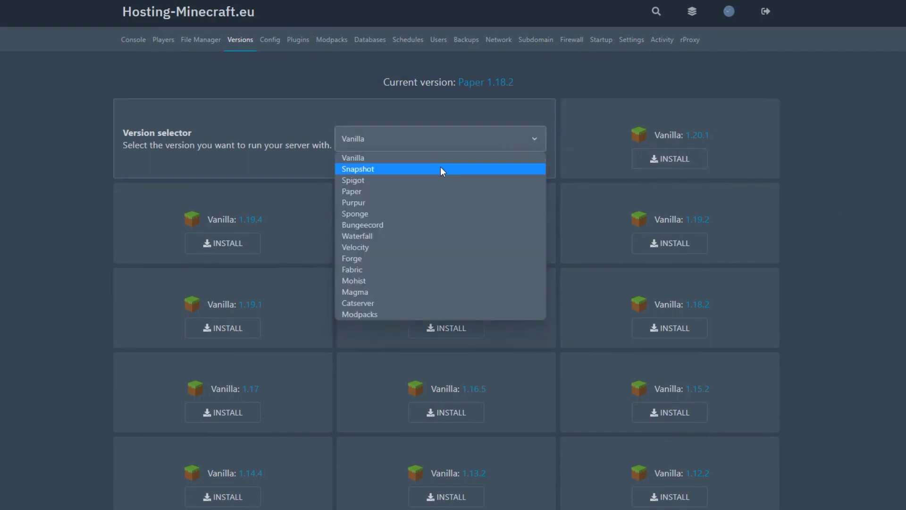
click(426, 259)
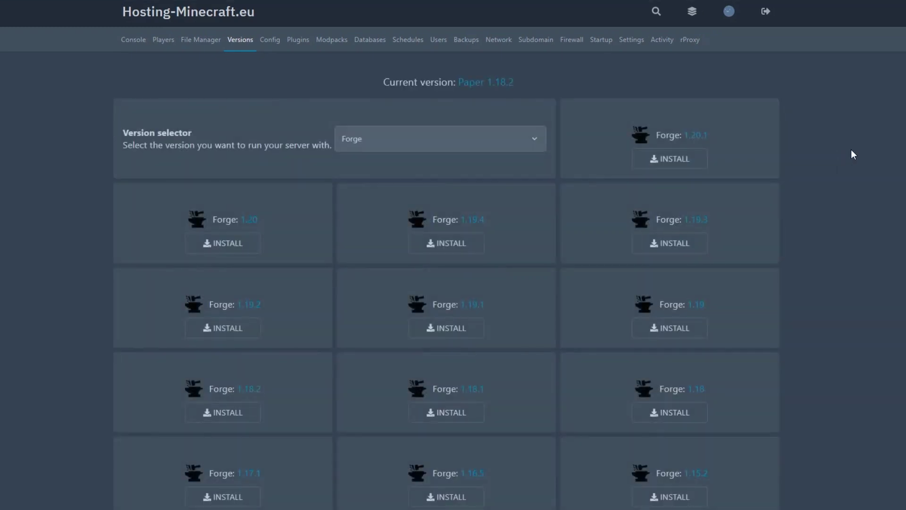
scroll(852, 154, down, 6)
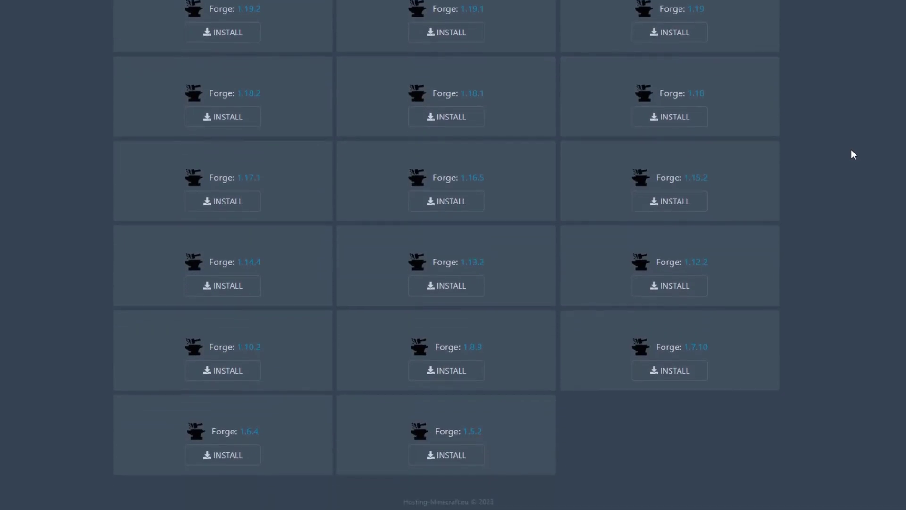
scroll(851, 150, up, 6)
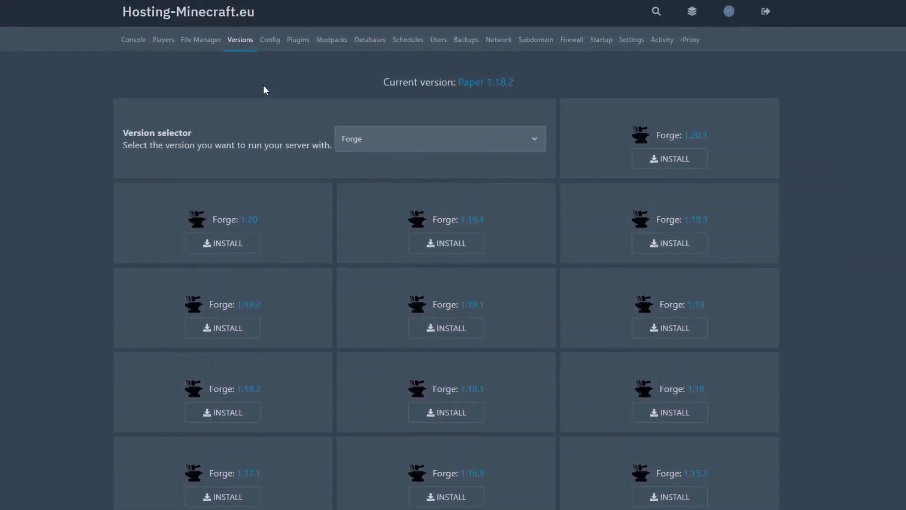
click(412, 140)
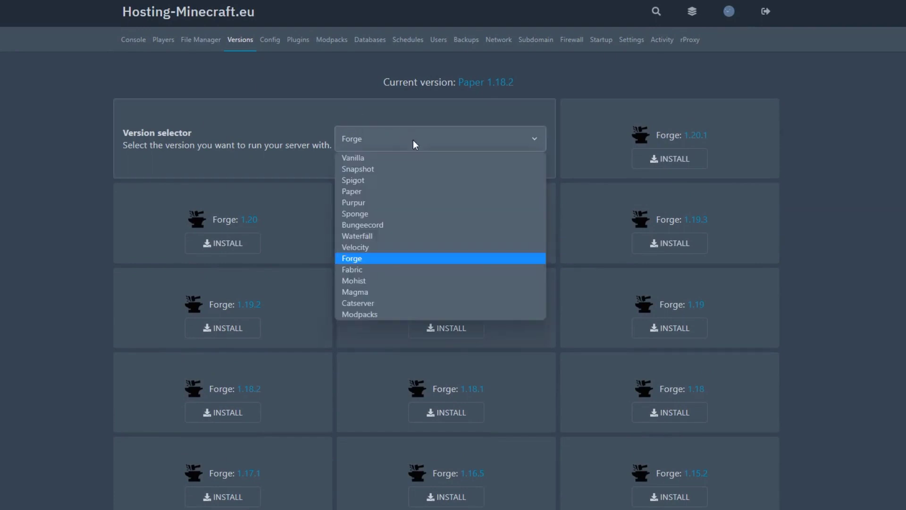
click(387, 161)
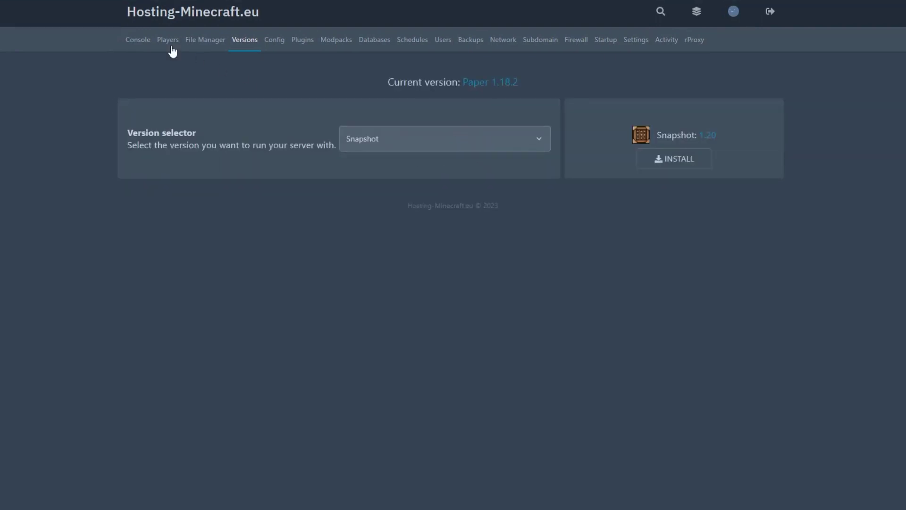
- Inspect the console's disk, memory and CPU usage charts, then return to Versions
click(138, 41)
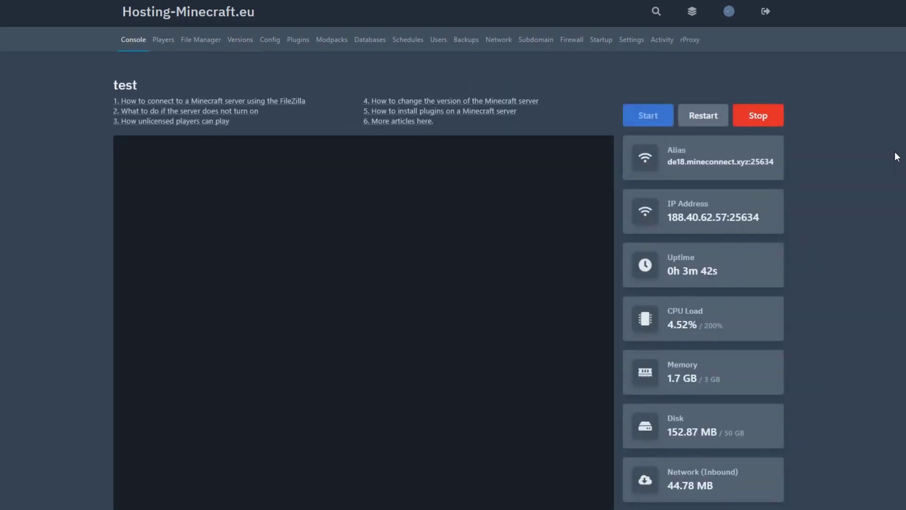
scroll(892, 151, down, 4)
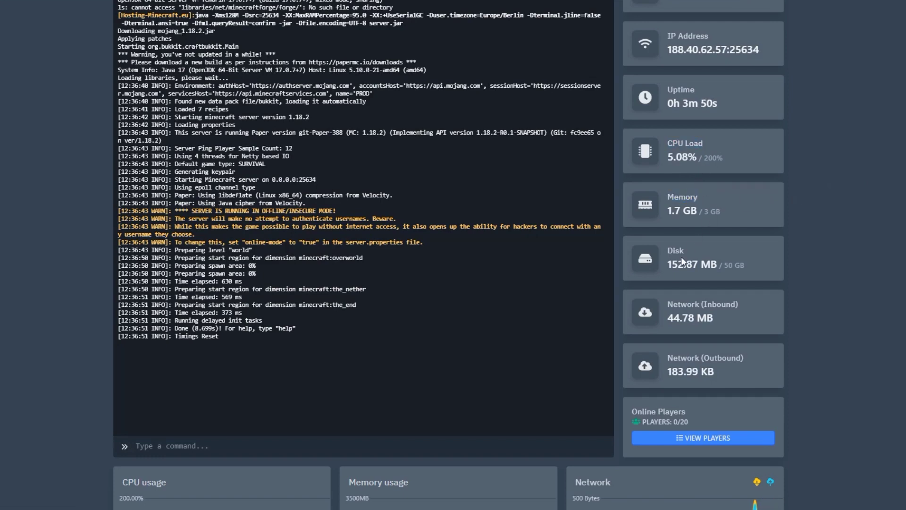
click(695, 243)
scroll(702, 233, down, 3)
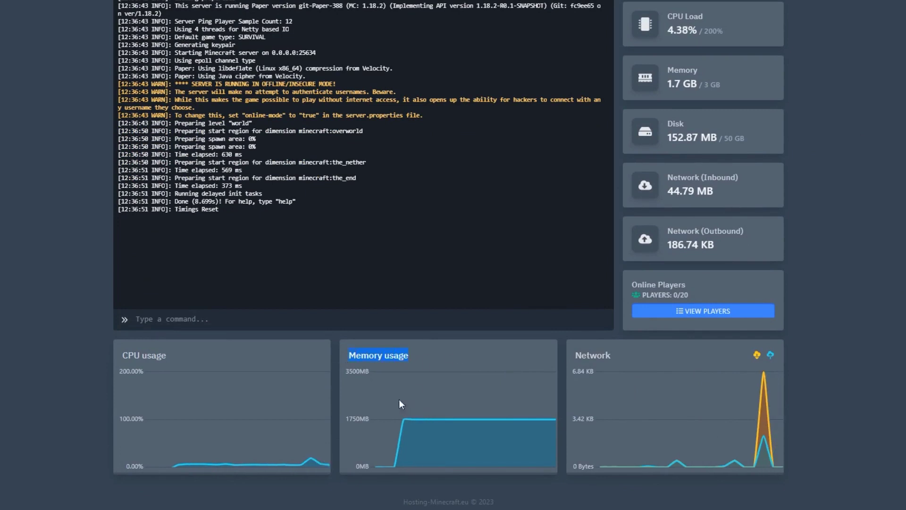
click(197, 360)
drag(146, 358, 123, 356)
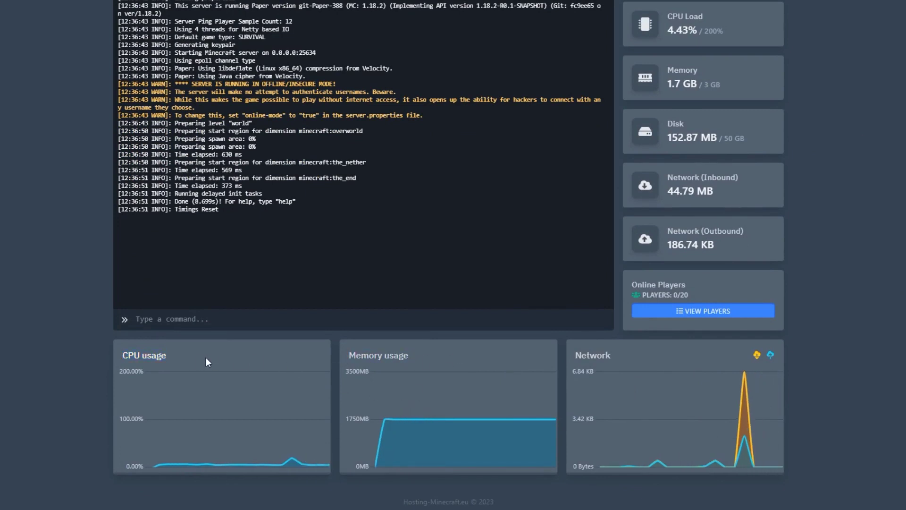
scroll(399, 381, up, 6)
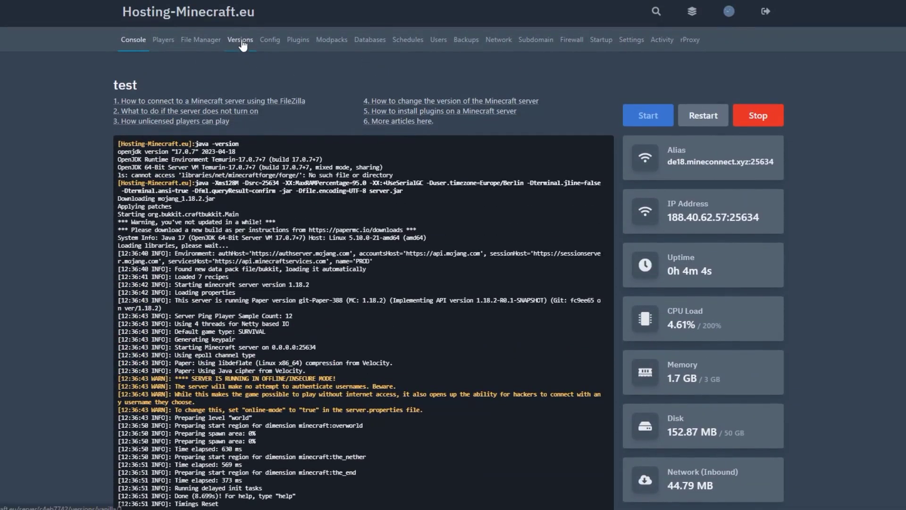
click(240, 41)
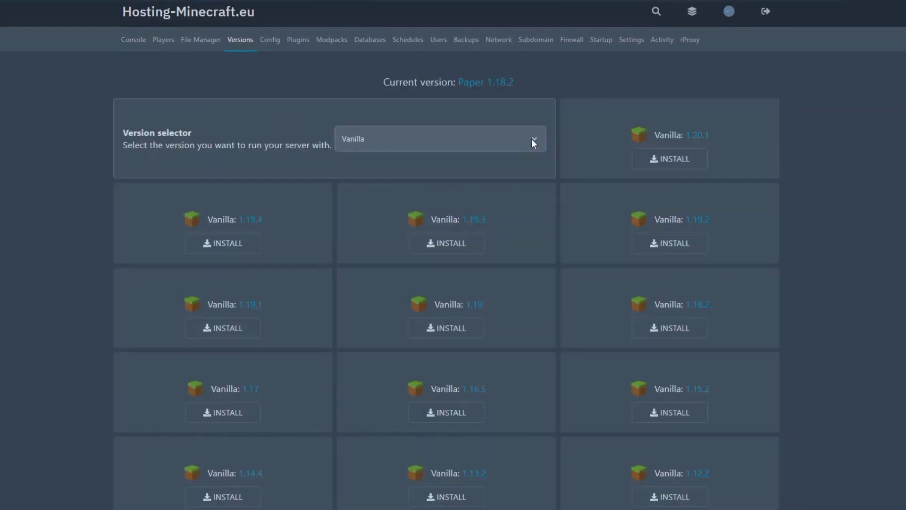
- Install Forge 1.19.3, accepting the warning that server.jar and libraries will be replaced
click(522, 139)
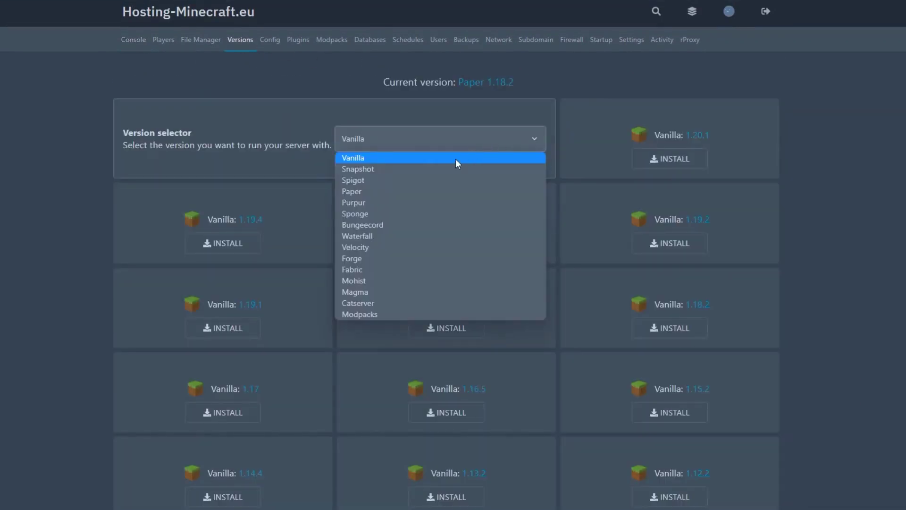
click(373, 258)
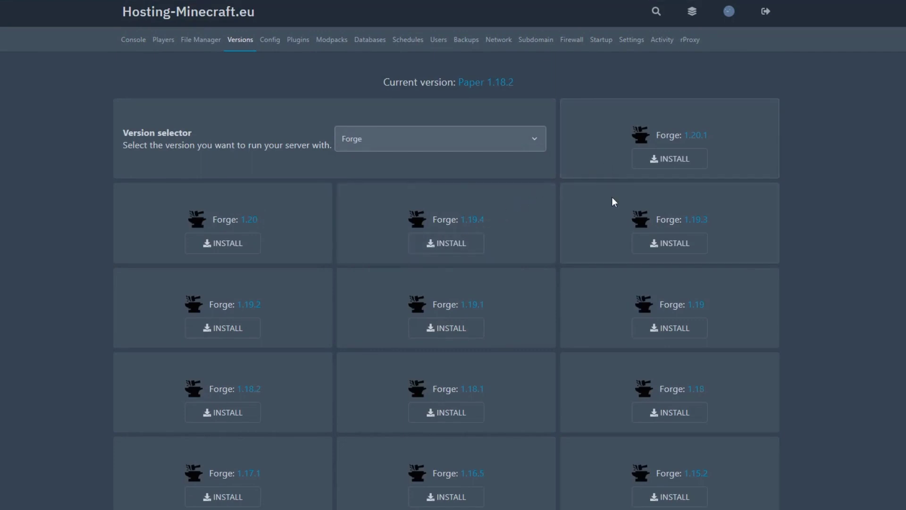
click(677, 245)
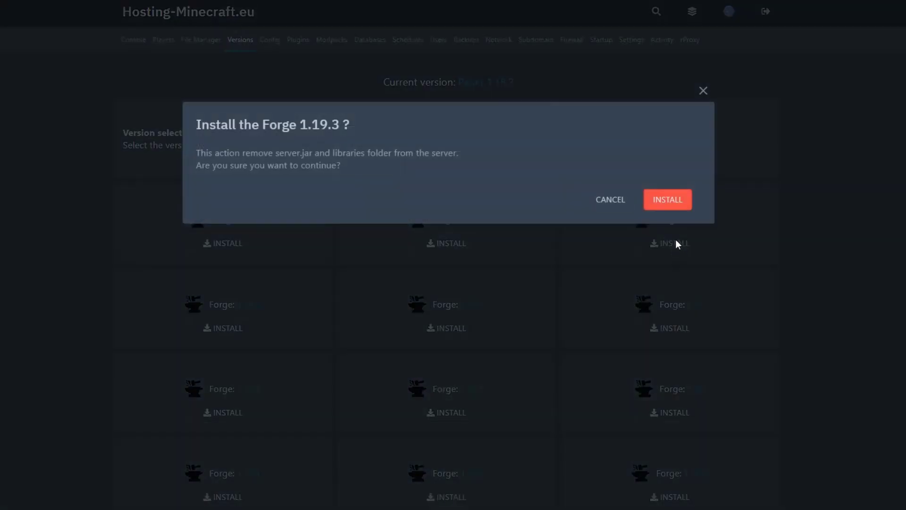
drag(354, 130, 219, 123)
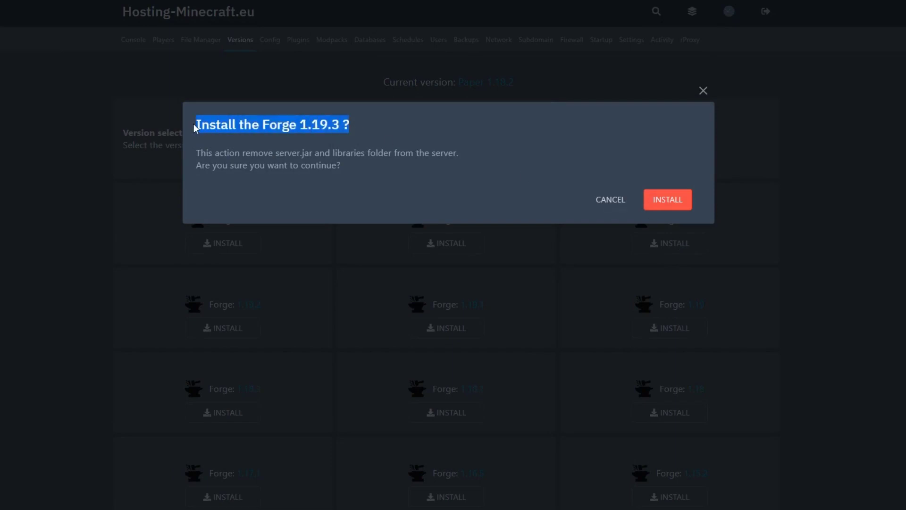
click(215, 141)
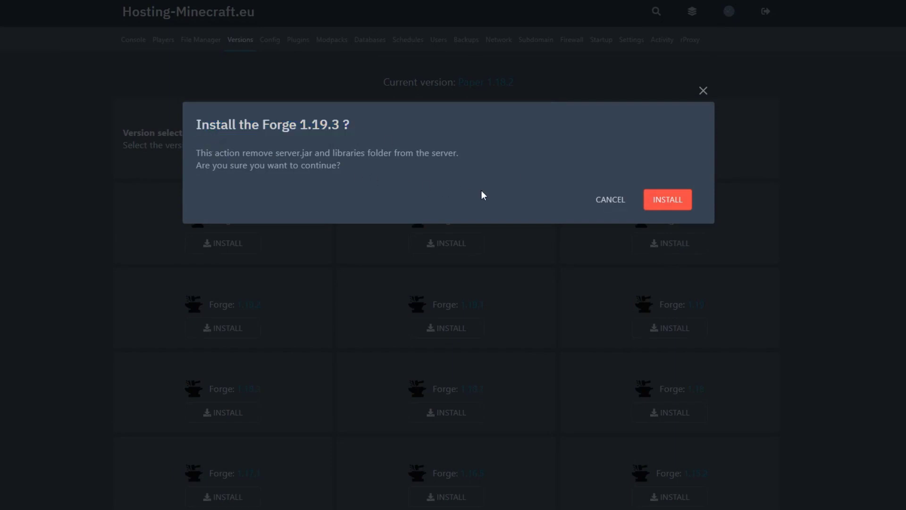
drag(303, 160, 195, 153)
click(491, 178)
click(663, 202)
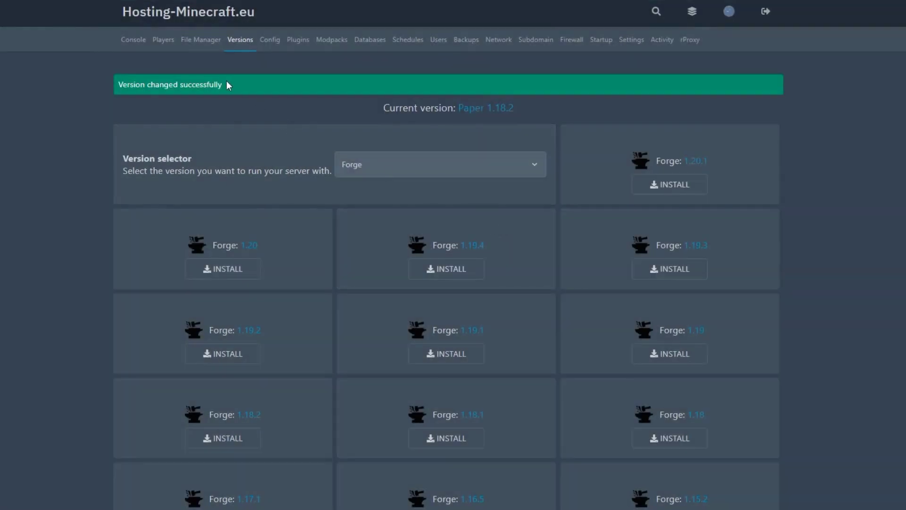
- Restart the test server and follow the console log as Forge 1.19.3 loads
drag(224, 84, 136, 83)
click(131, 40)
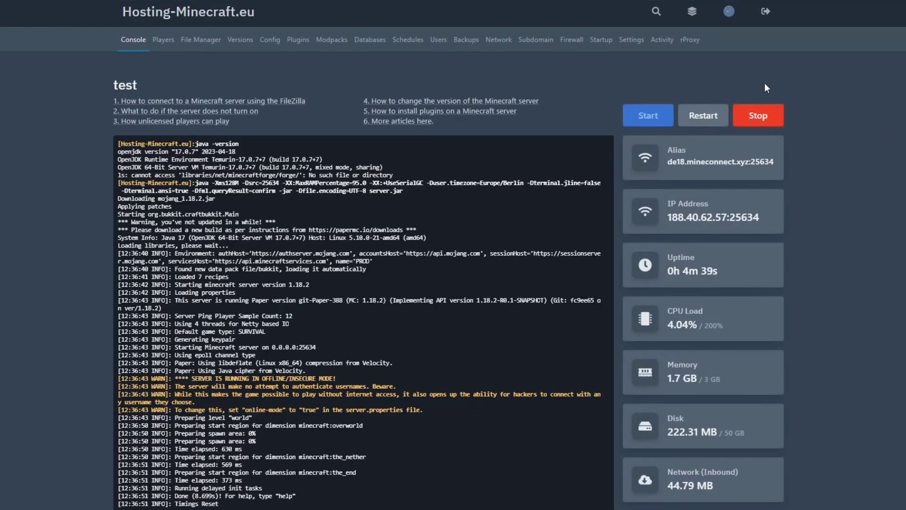
click(702, 119)
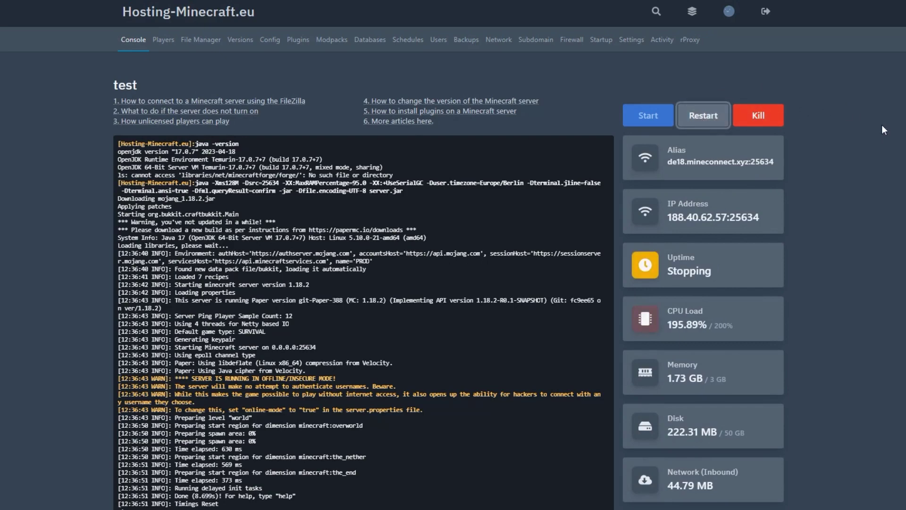
scroll(882, 124, down, 3)
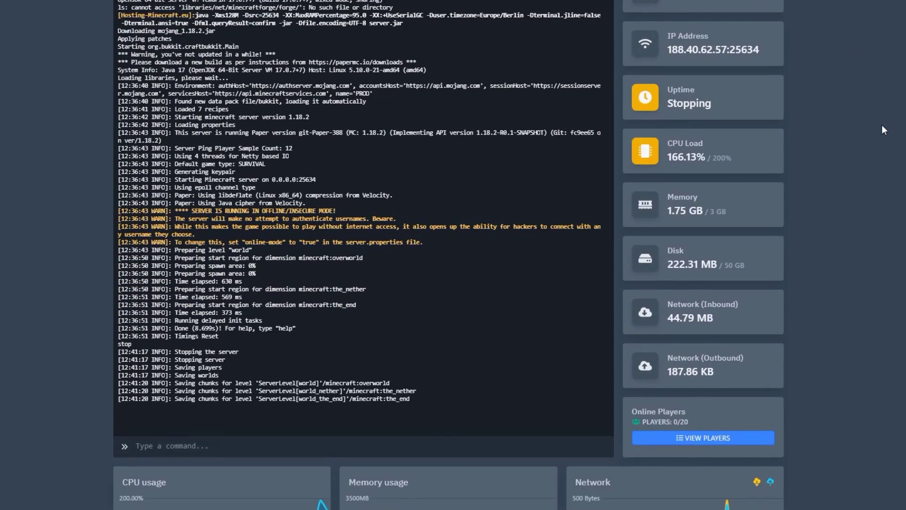
scroll(881, 125, down, 3)
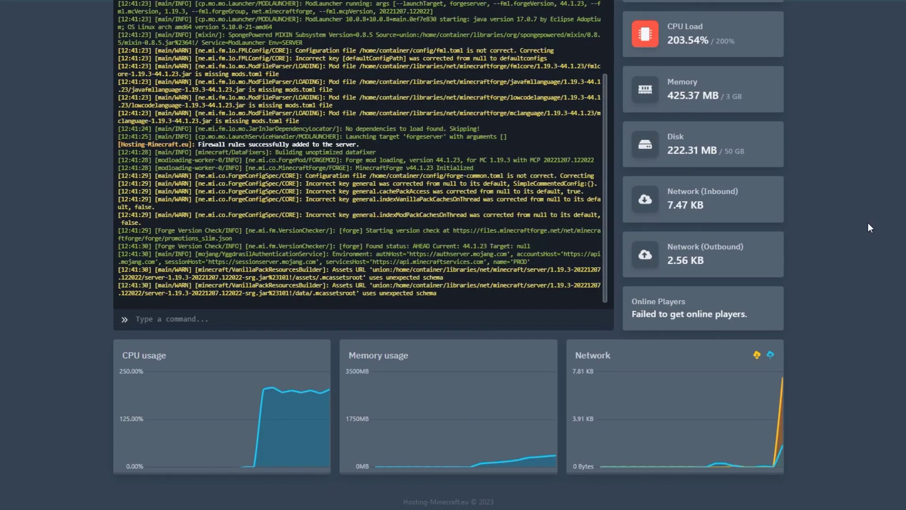
scroll(868, 222, up, 3)
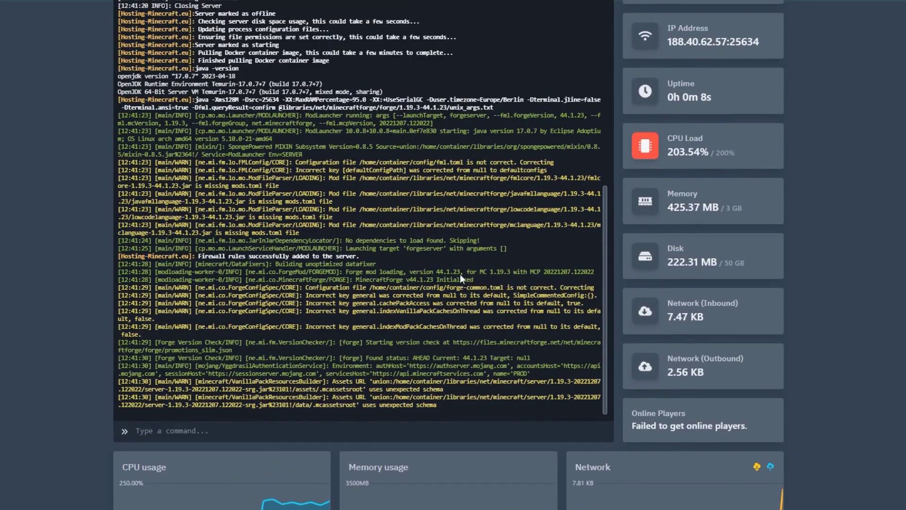
scroll(491, 272, up, 2)
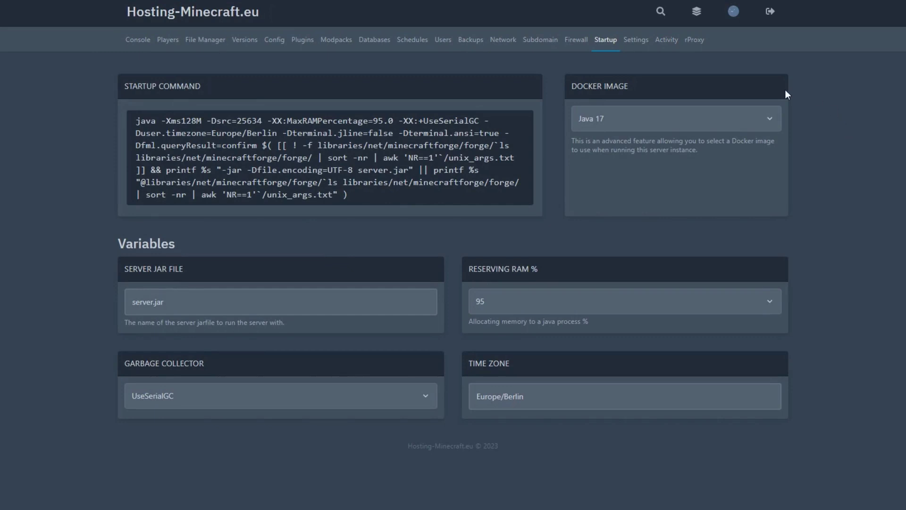
- Check the available Docker images and keep Java 17
click(757, 121)
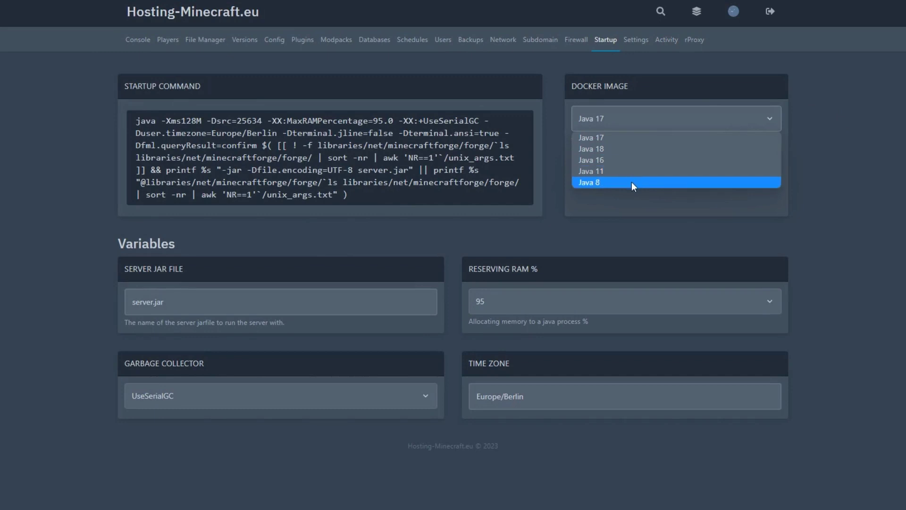
click(831, 158)
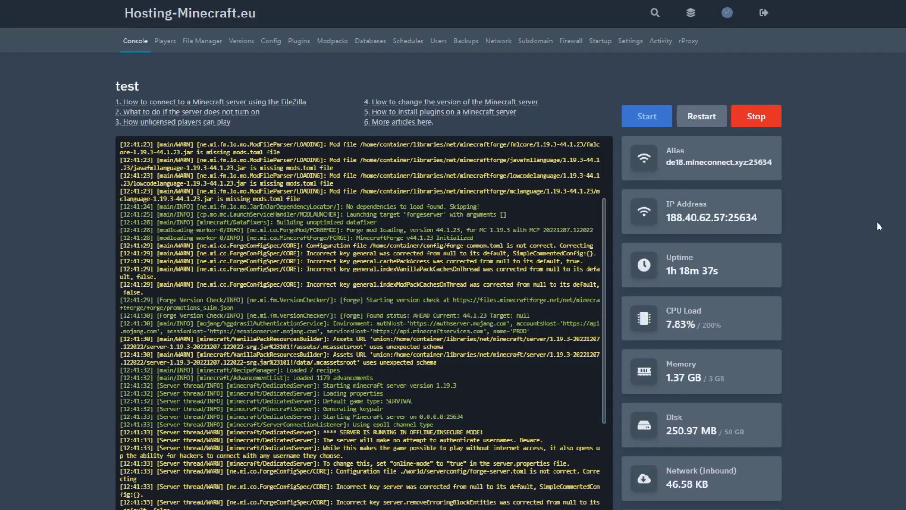
- Scroll the console log, then open the File Manager at /home/container
scroll(871, 225, down, 1)
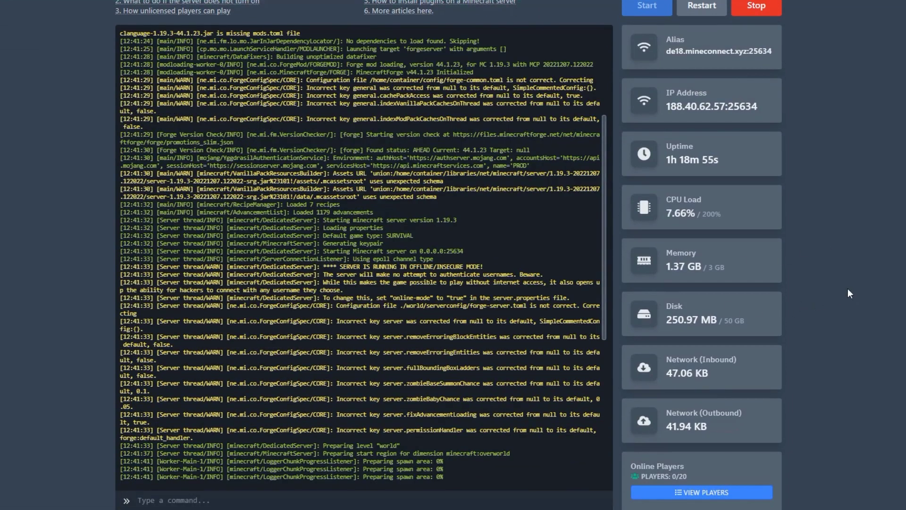
scroll(848, 290, down, 4)
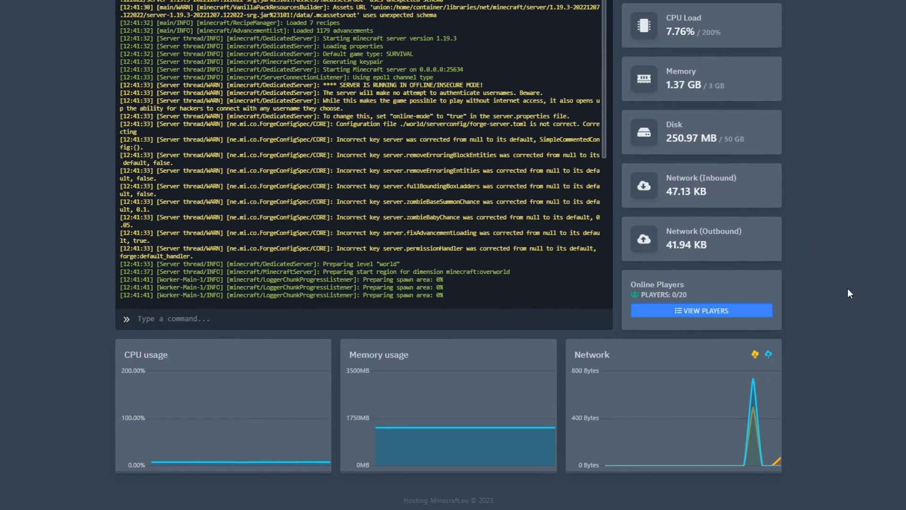
scroll(847, 288, up, 6)
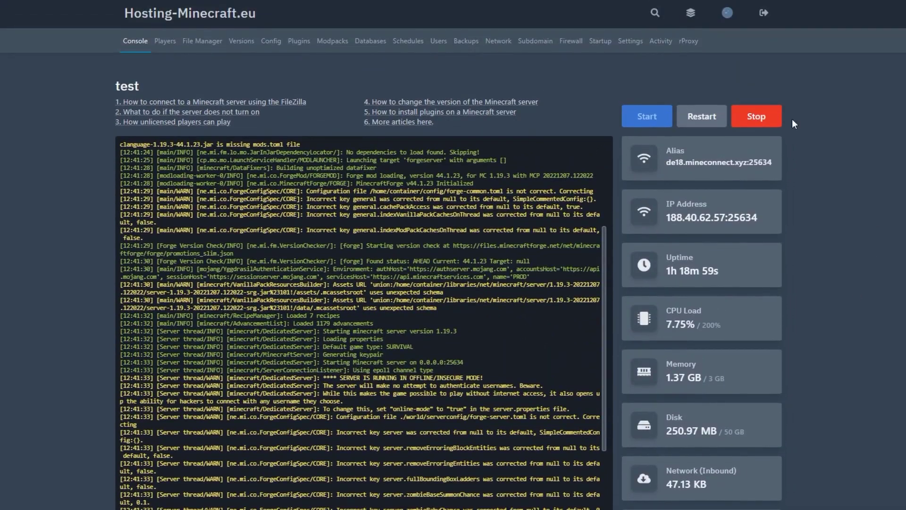
click(191, 42)
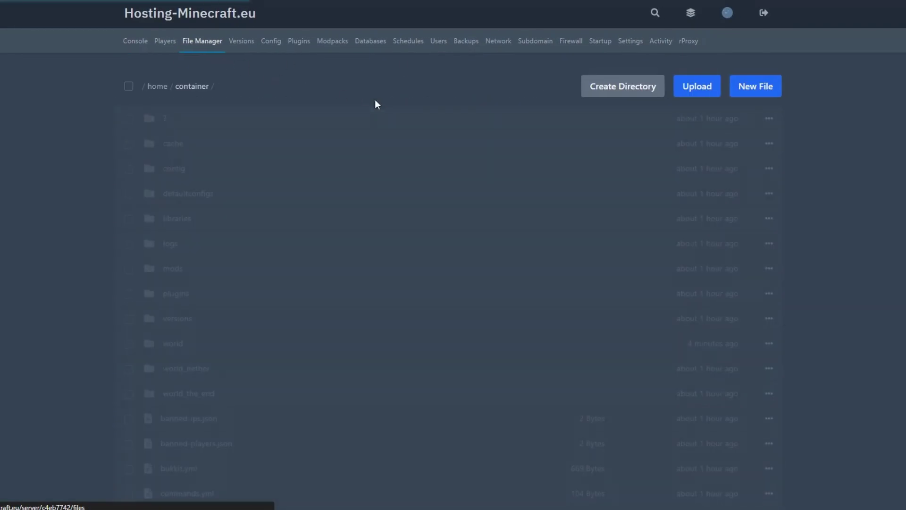
- Tick and untick the world, world_nether and world_the_end folders, then return to the console
scroll(385, 125, down, 1)
scroll(385, 124, down, 2)
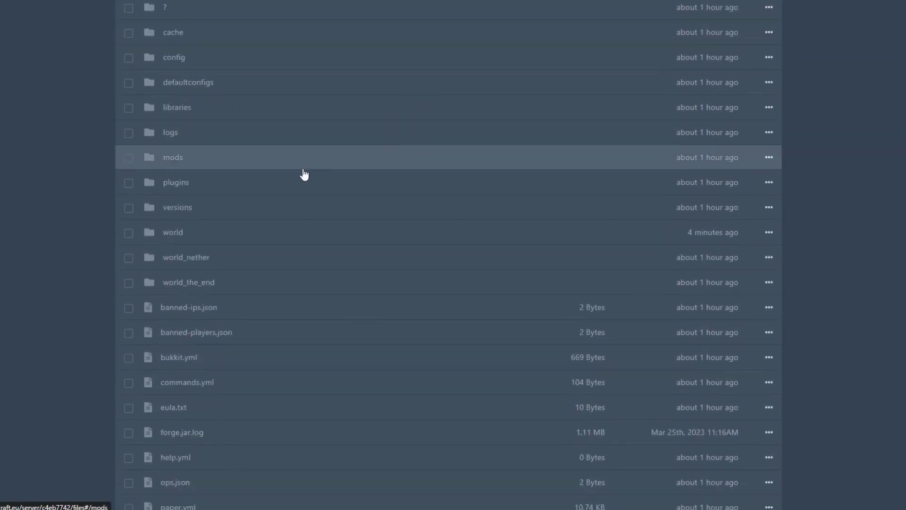
click(129, 234)
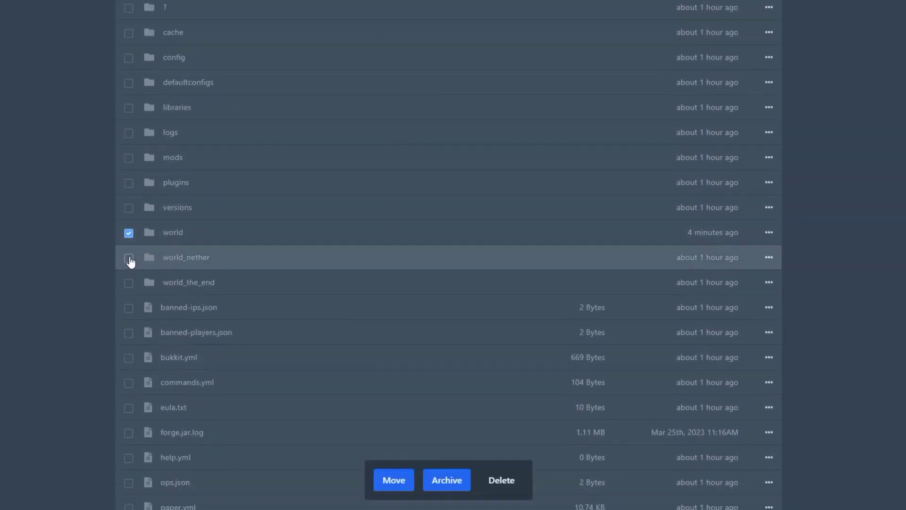
click(128, 257)
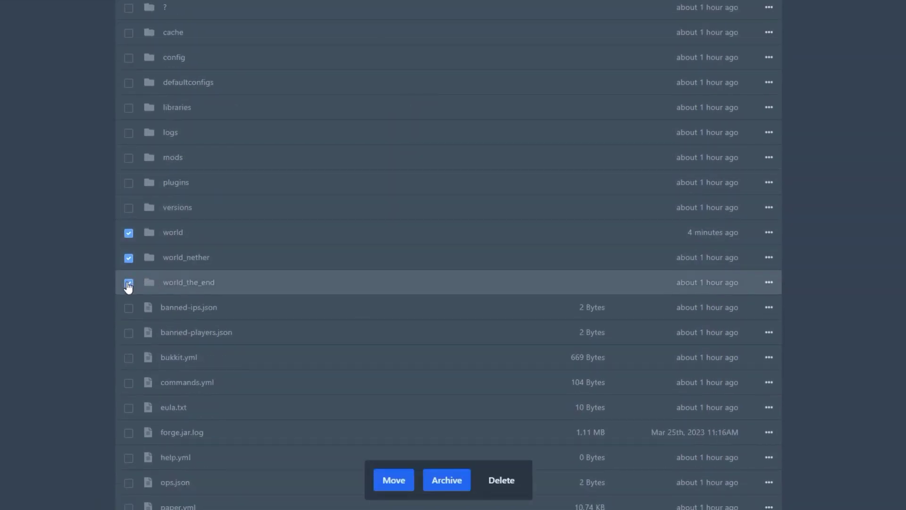
click(128, 284)
click(129, 258)
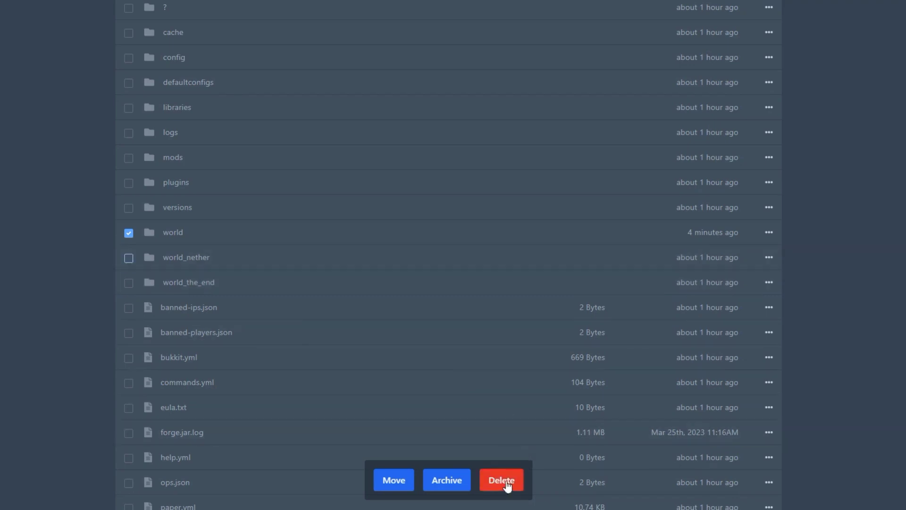
click(128, 233)
scroll(67, 226, up, 3)
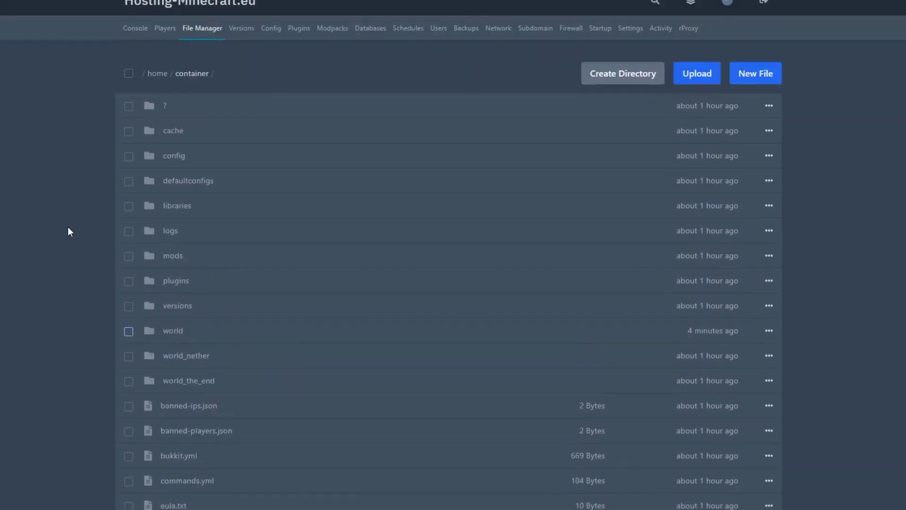
click(139, 42)
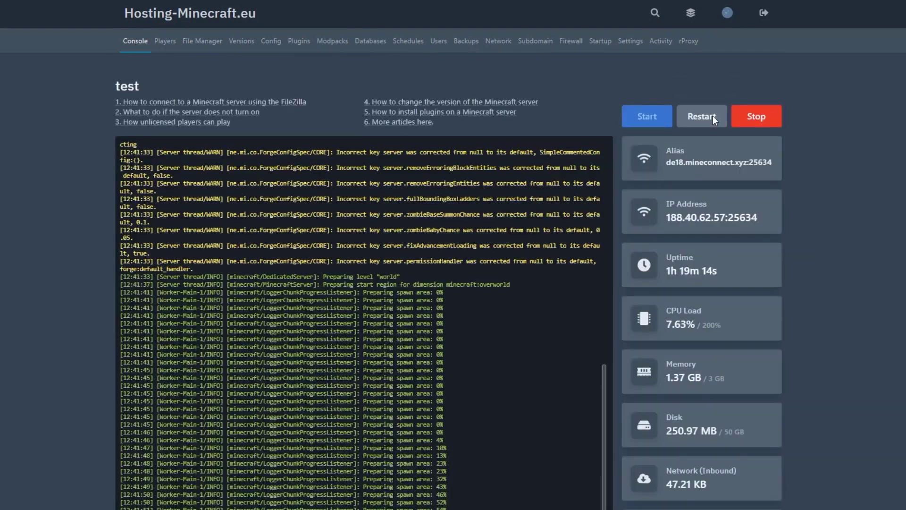
- Review the SFTP server address, port and password note, then restart the test server
click(713, 118)
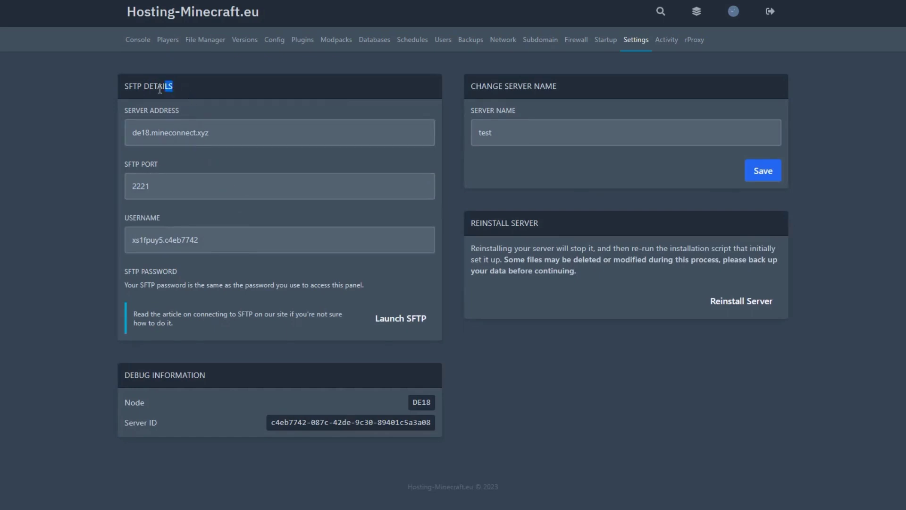
triple_click(166, 111)
triple_click(153, 164)
triple_click(166, 272)
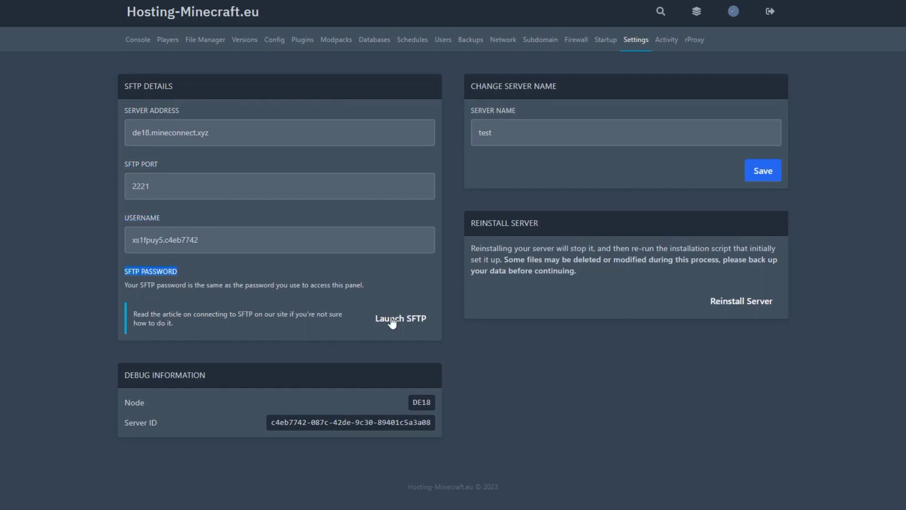
click(424, 332)
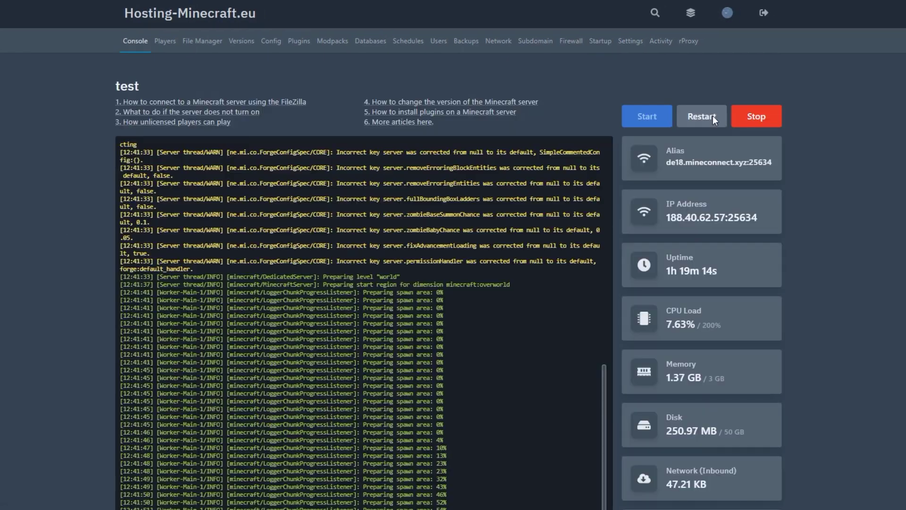
click(712, 118)
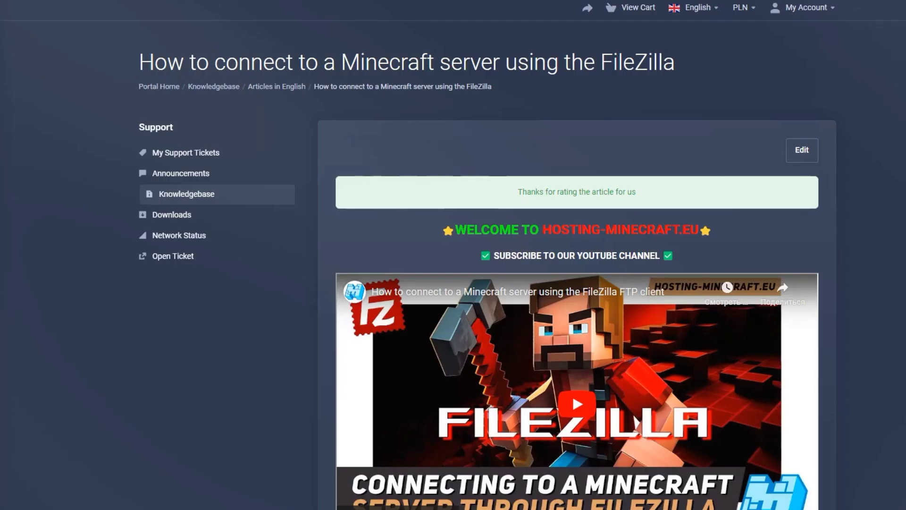
- Scroll through the FileZilla article's SFTP connection instructions in the knowledge base
scroll(577, 255, down, 13)
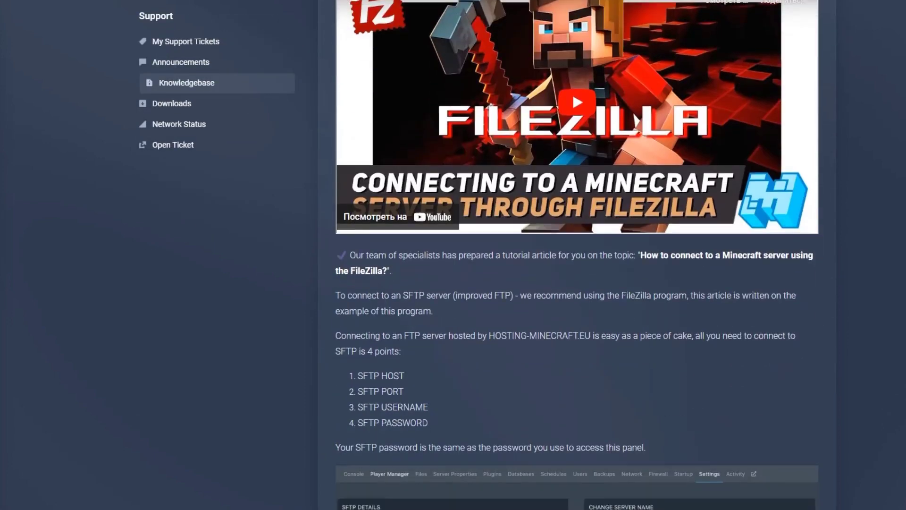
scroll(577, 255, down, 15)
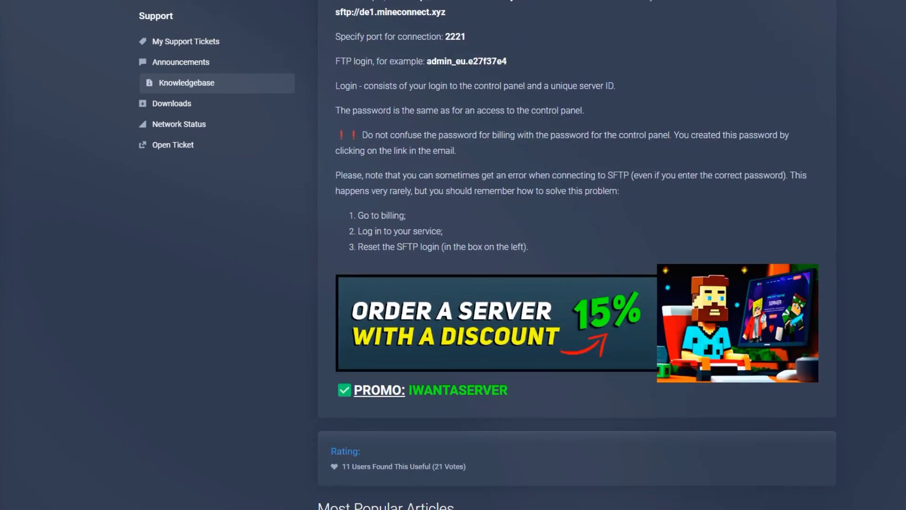
scroll(576, 255, up, 6)
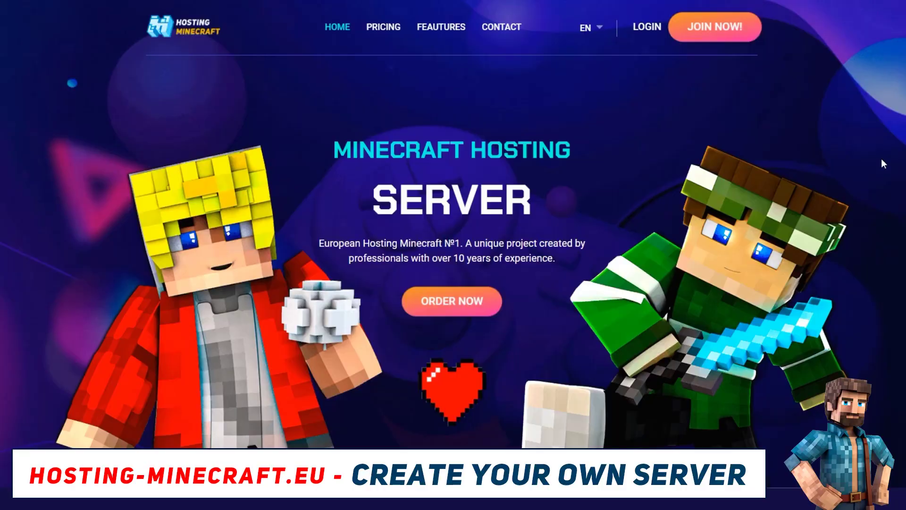
- Scroll down the Hosting-Minecraft.eu homepage to the monthly server plan pricing cards
scroll(881, 159, down, 7)
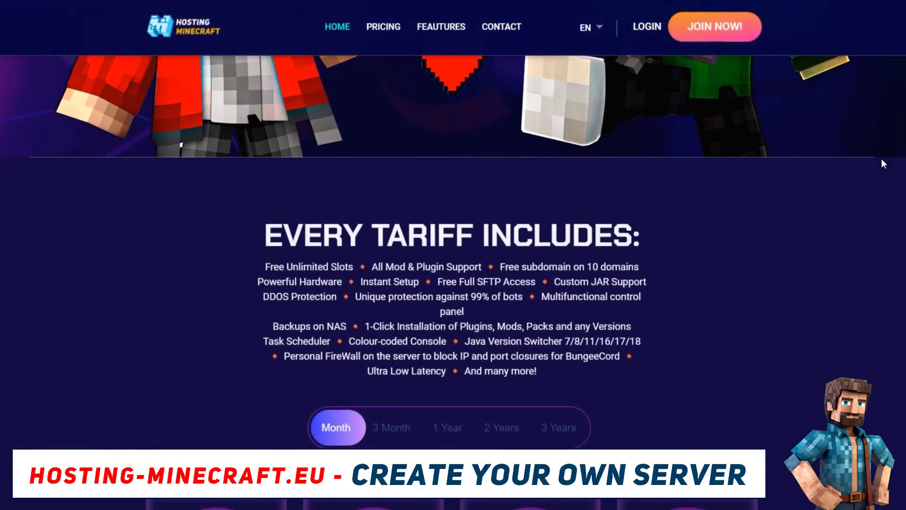
scroll(882, 161, down, 8)
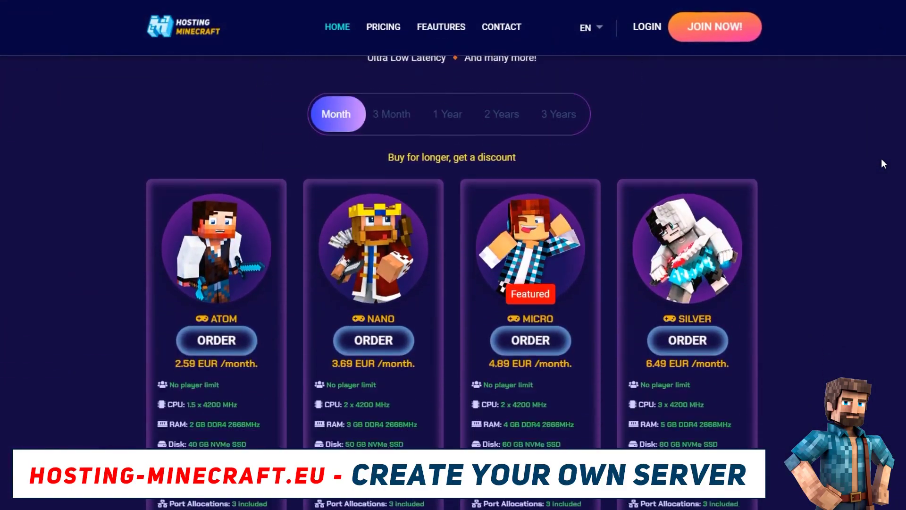
scroll(883, 163, down, 10)
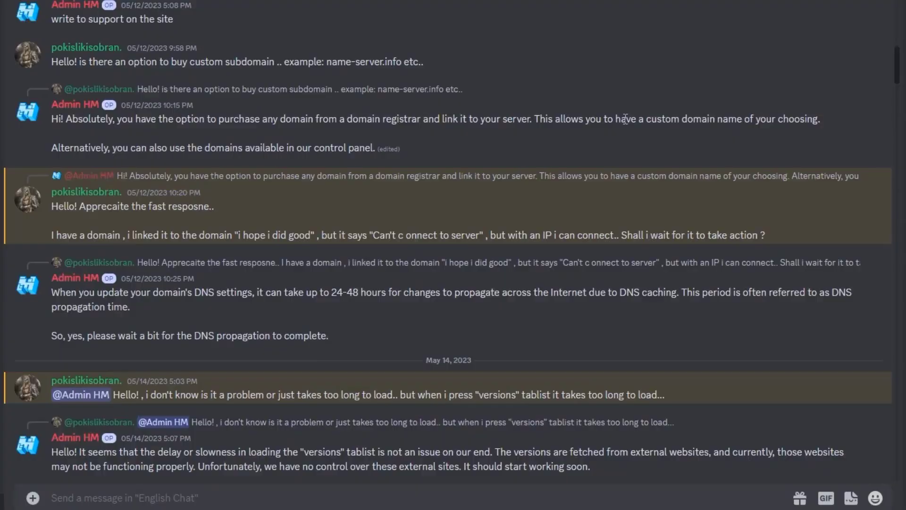
scroll(625, 119, down, 7)
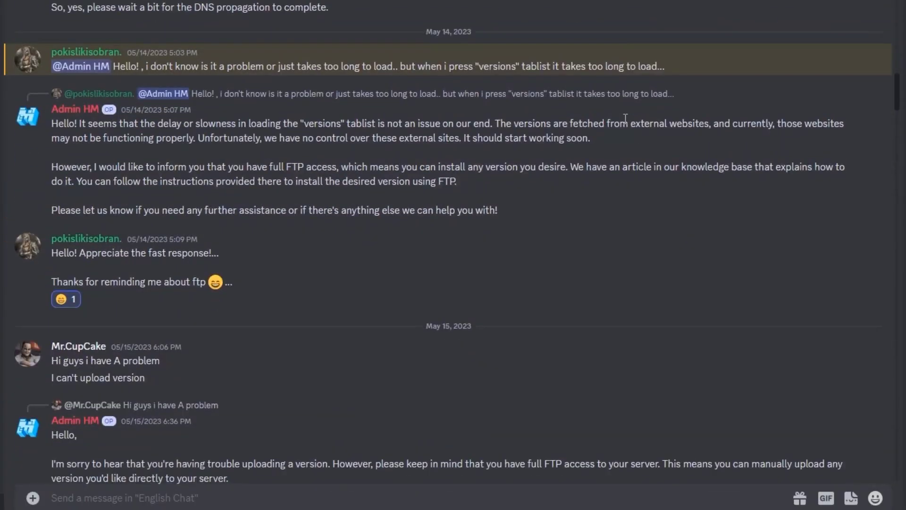
- Scroll through Discord's English Chat past the SFTP, FileZilla and resource pack upload answers
scroll(625, 118, down, 13)
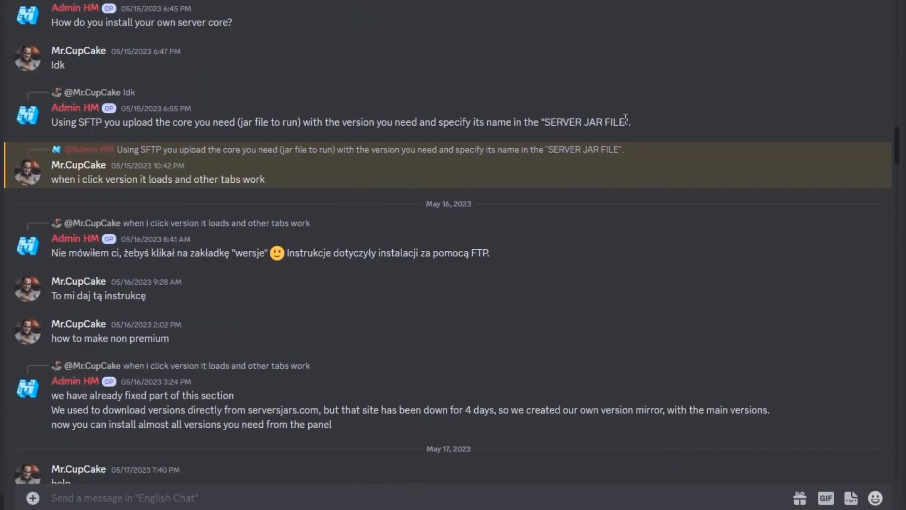
scroll(625, 118, down, 8)
scroll(626, 119, down, 18)
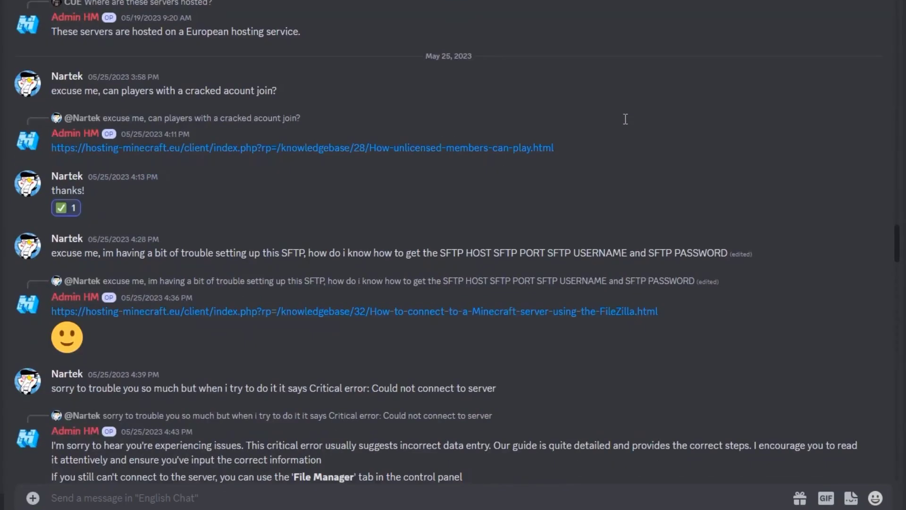
scroll(625, 119, down, 7)
scroll(625, 118, down, 8)
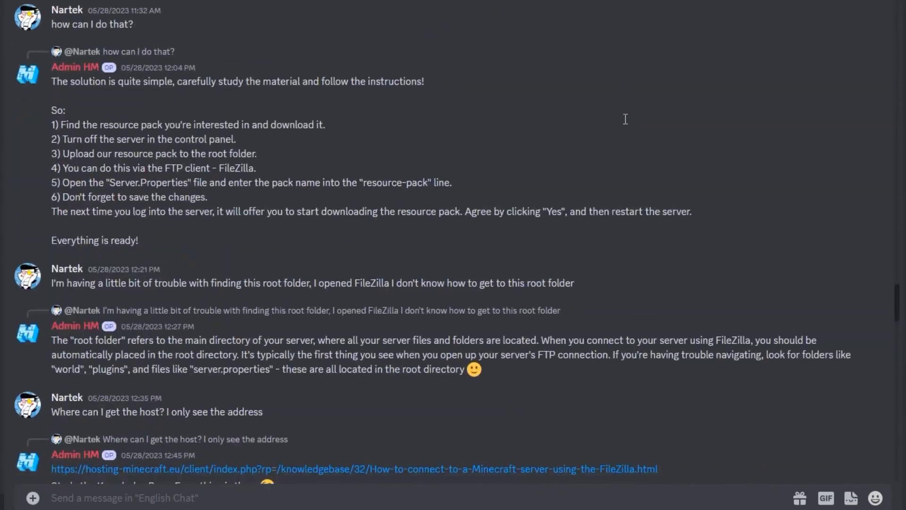